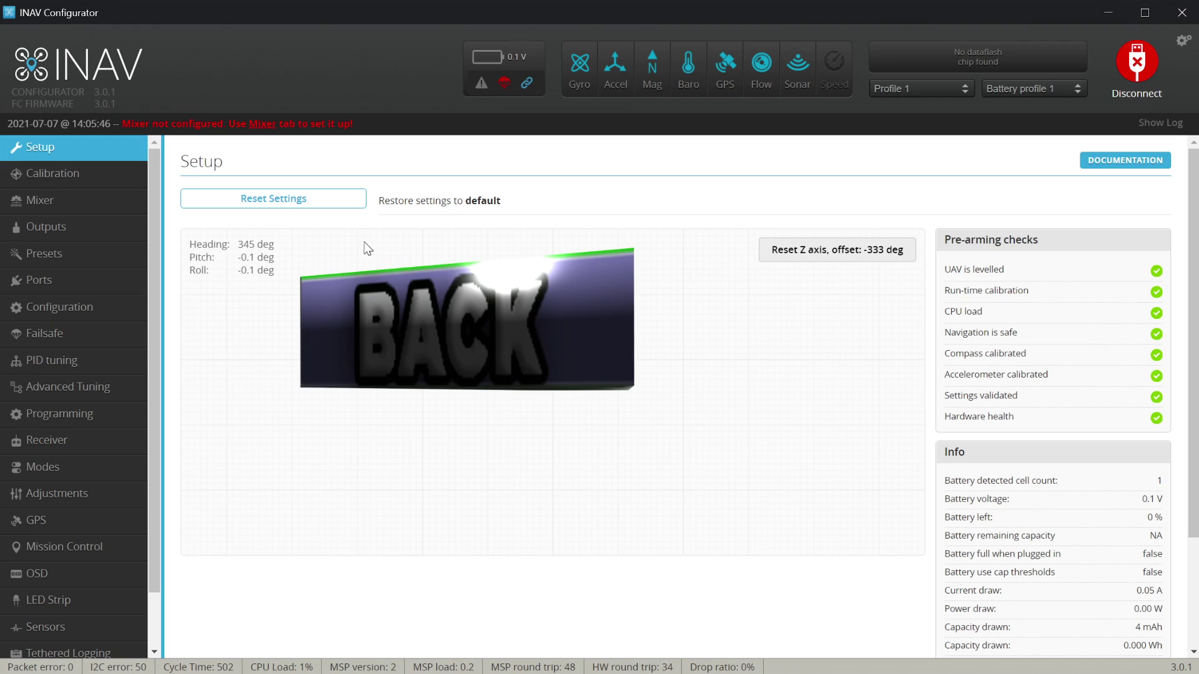
click(136, 206)
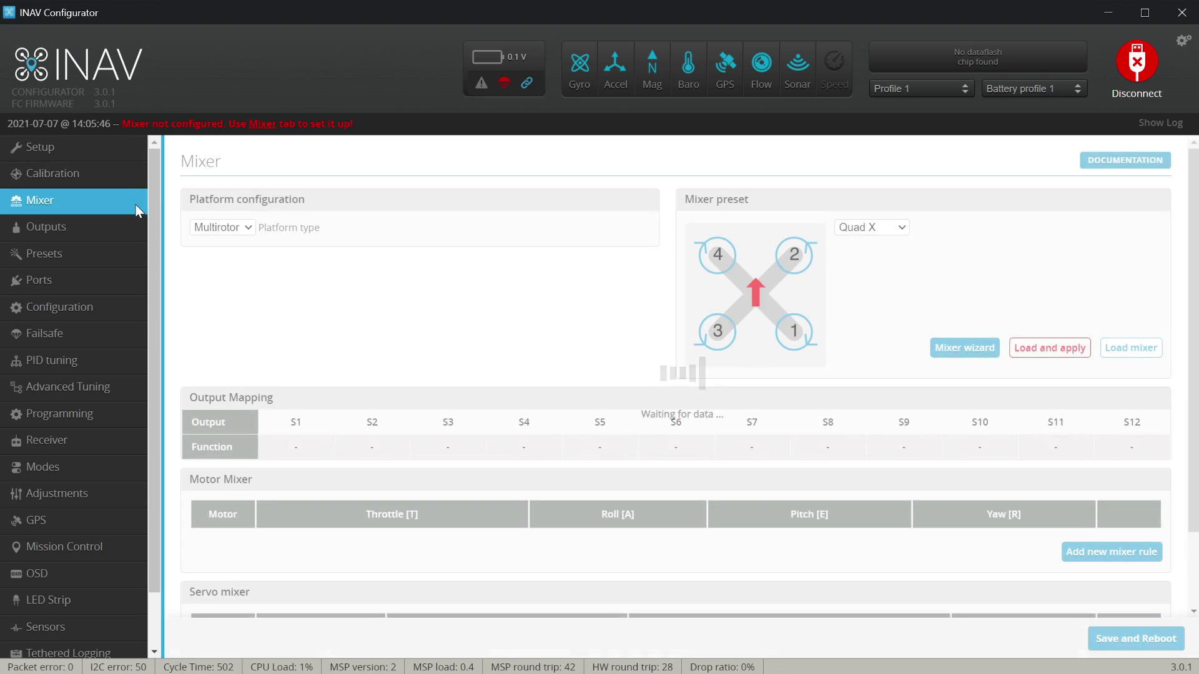
click(249, 229)
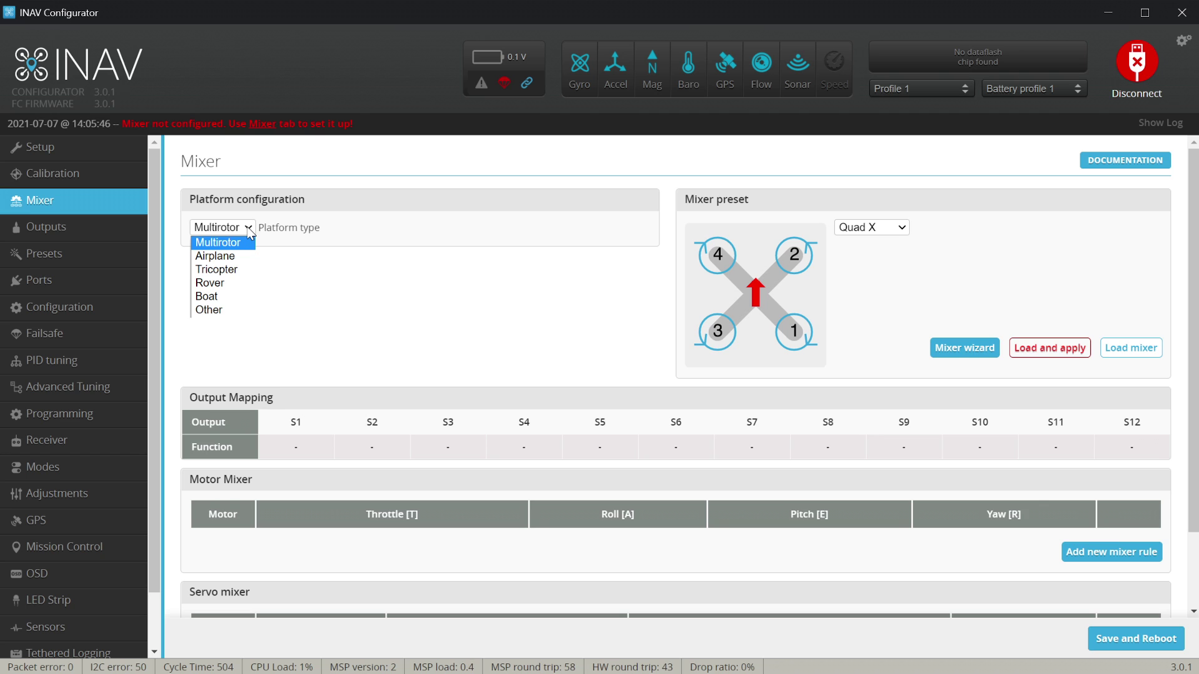
click(209, 248)
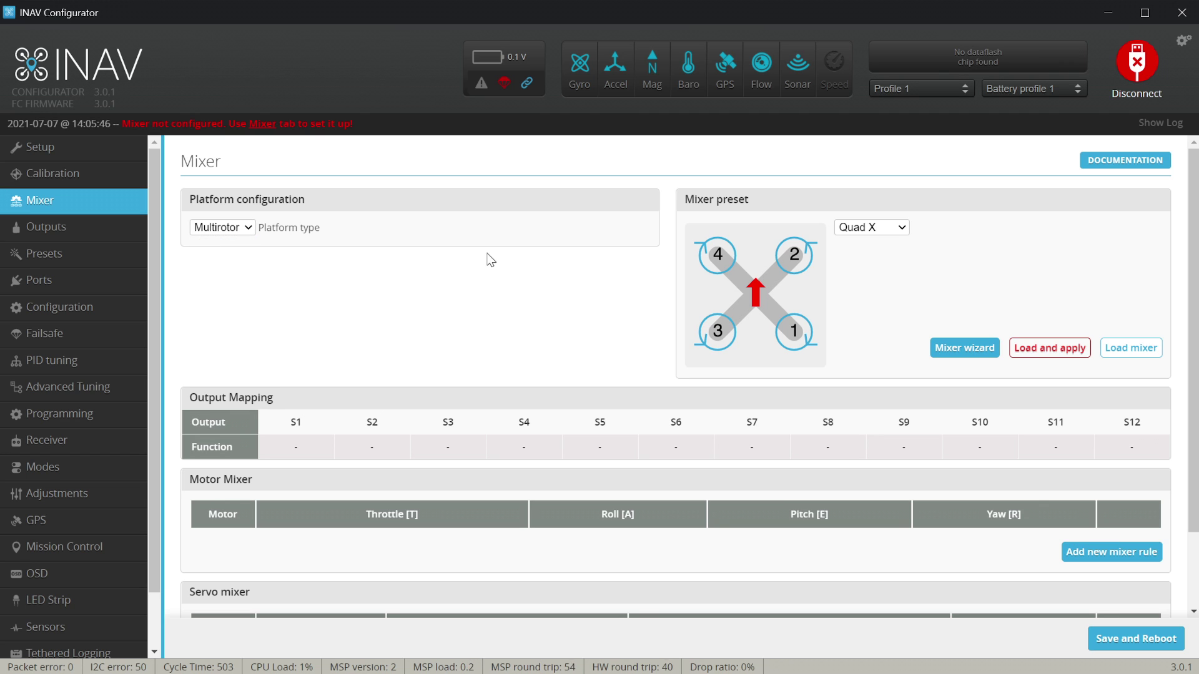
click(889, 231)
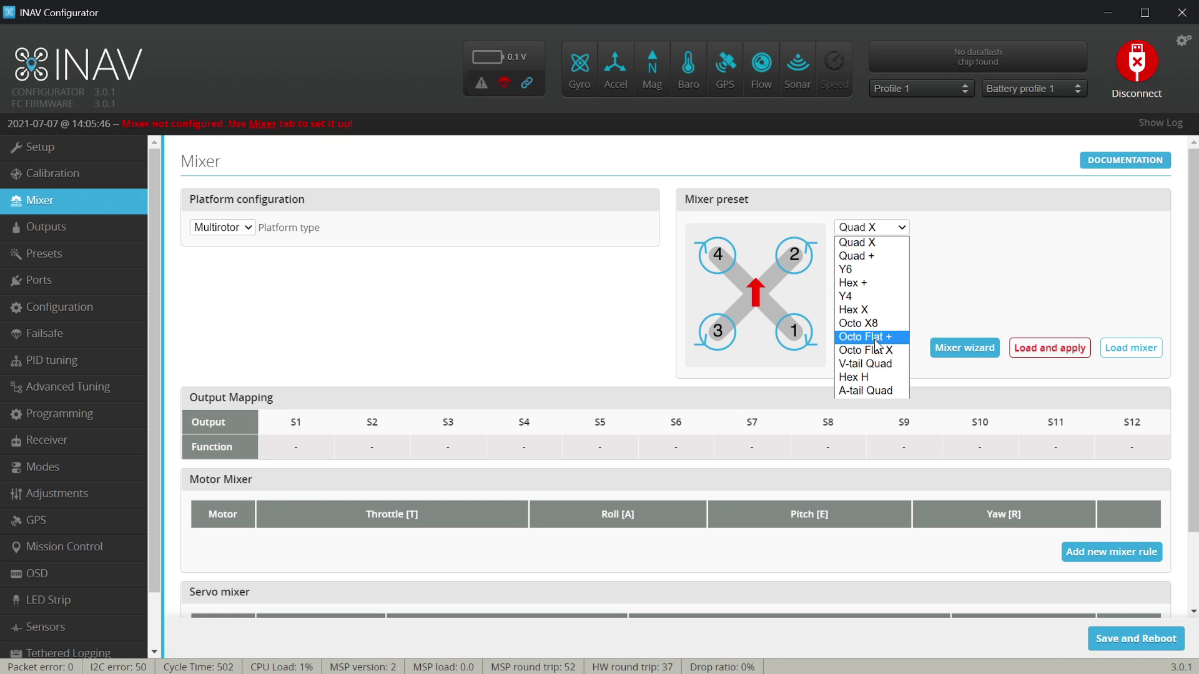
click(880, 311)
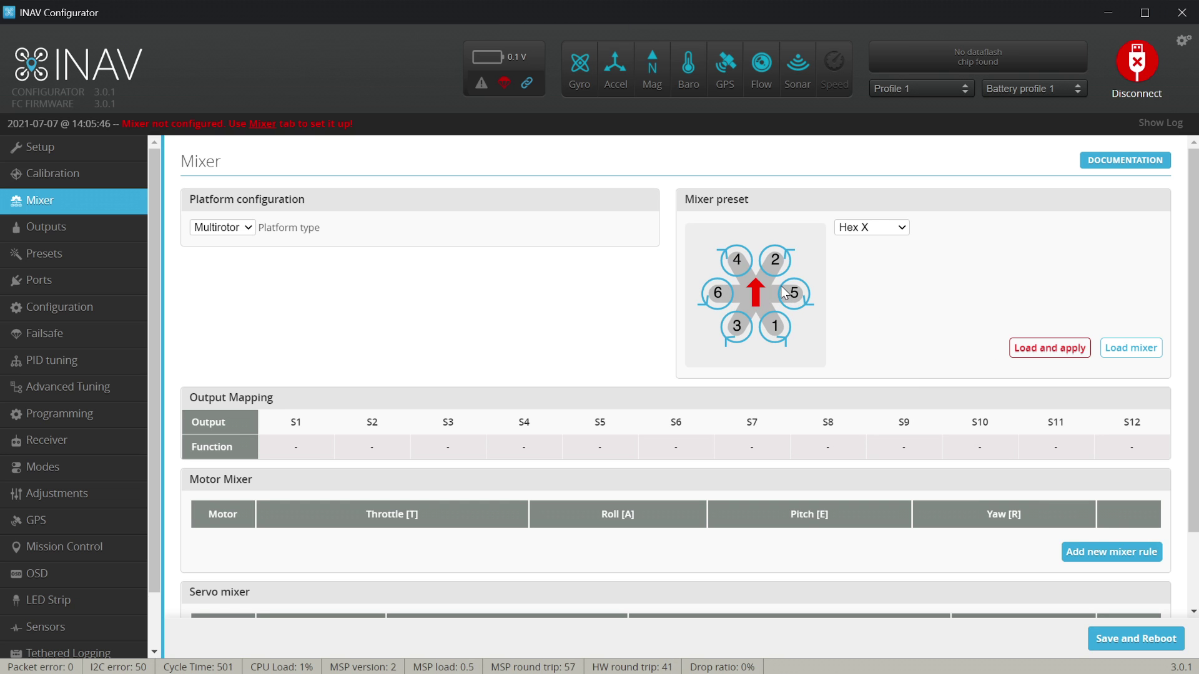
click(863, 228)
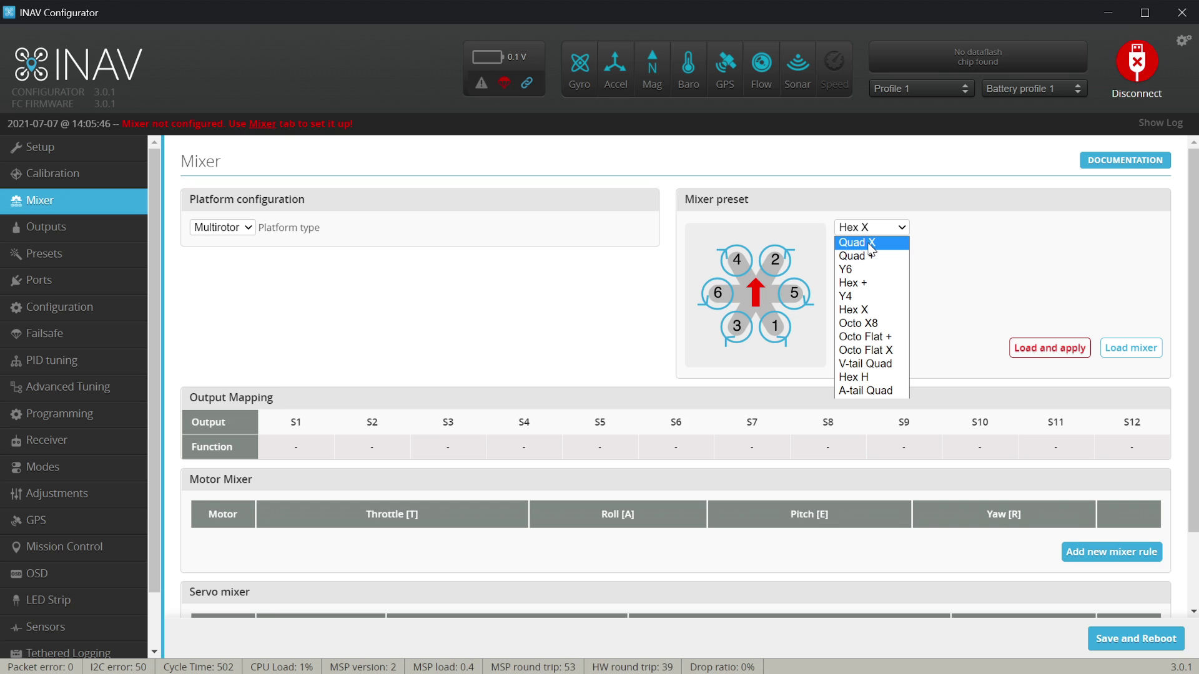
click(872, 244)
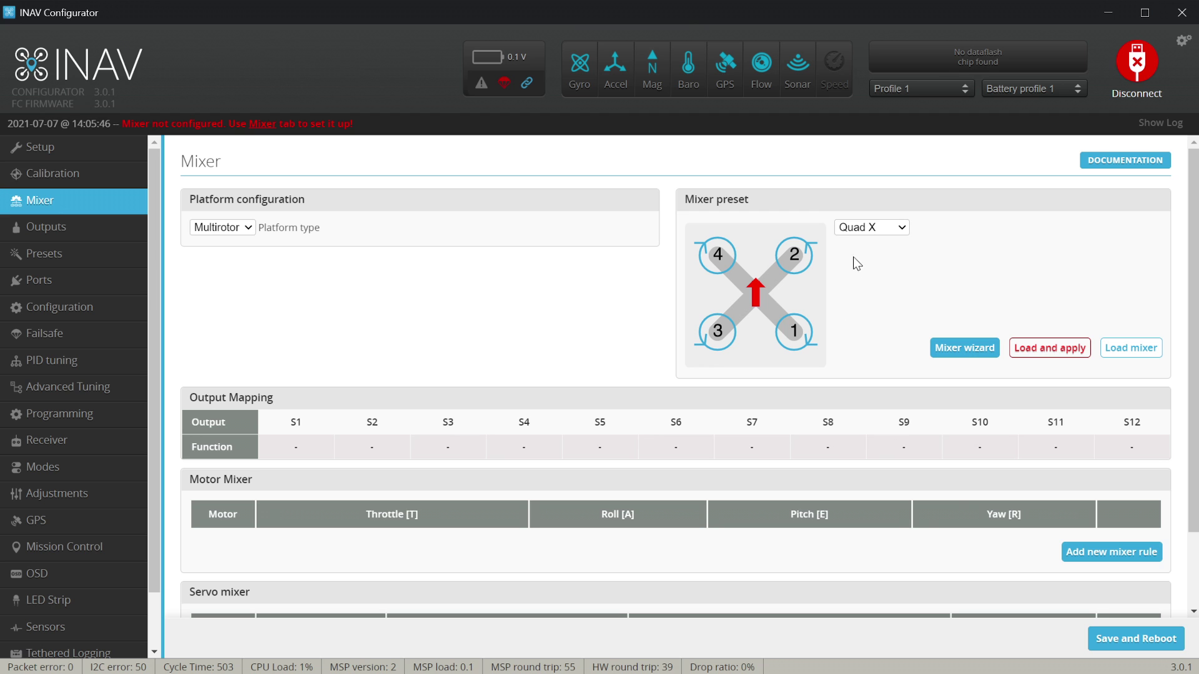
Step: Load the Quad X mixer rules for Motors 1–4 and review the Motor Mixer table
click(1122, 354)
scroll(913, 350, down, 3)
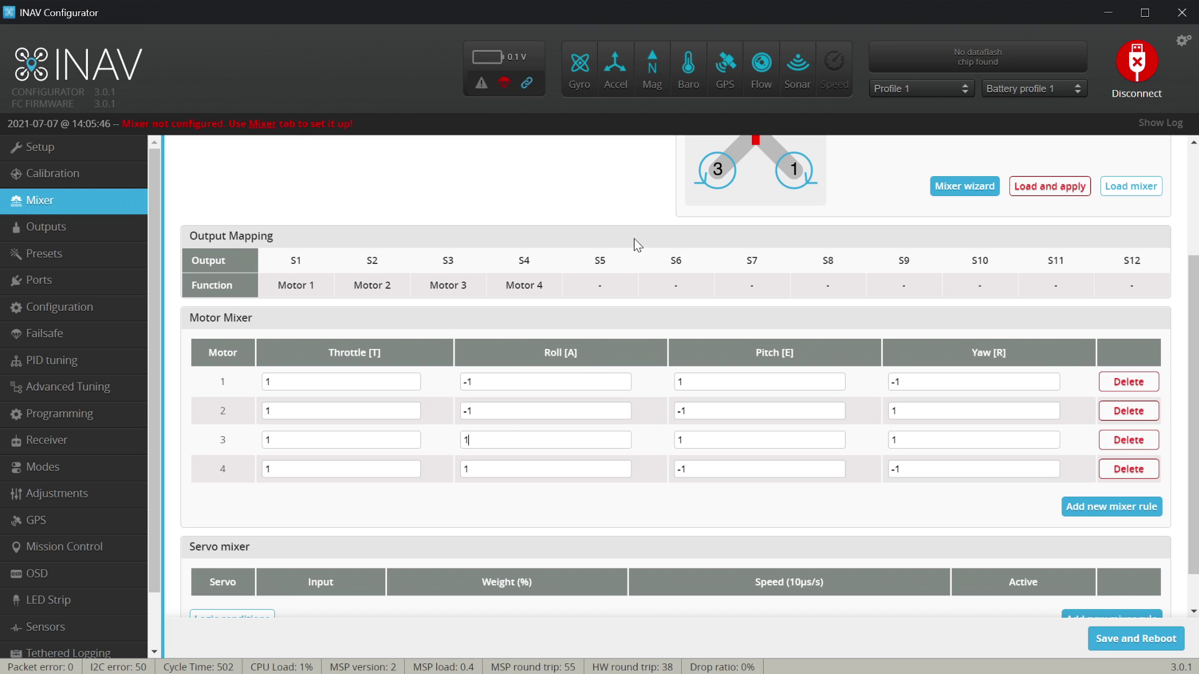
scroll(717, 258, up, 3)
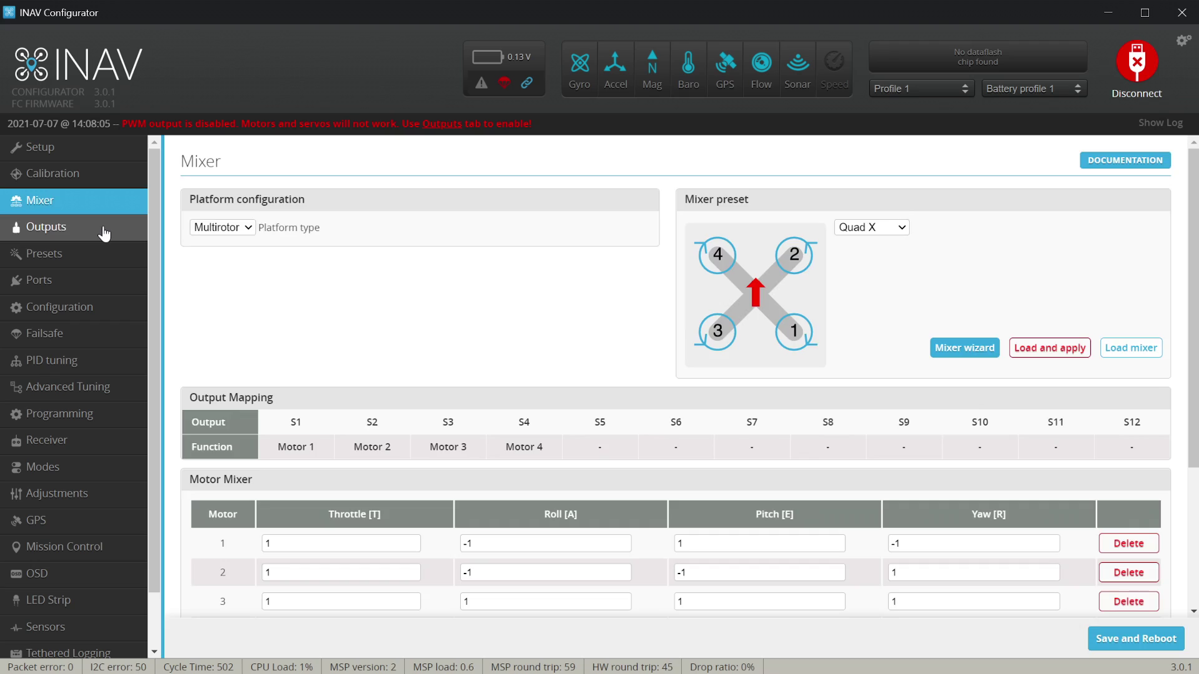
Step: On the Outputs page, enable motor and servo output and set the ESC protocol to DSHOT600
click(103, 228)
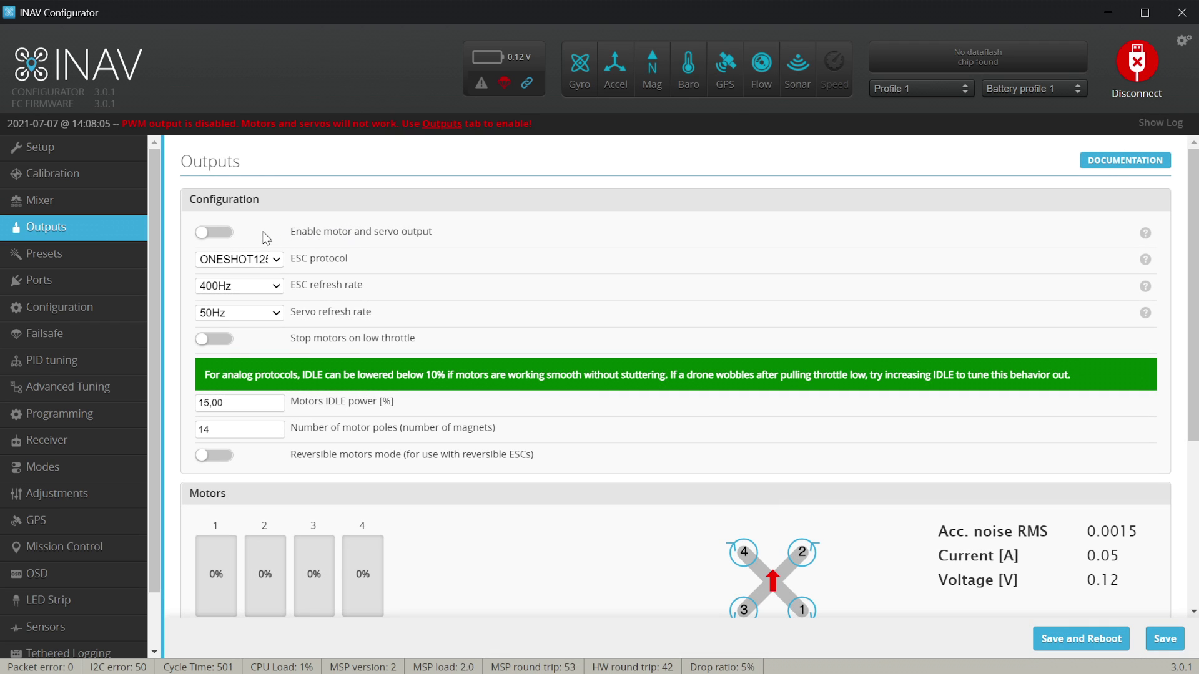
click(220, 235)
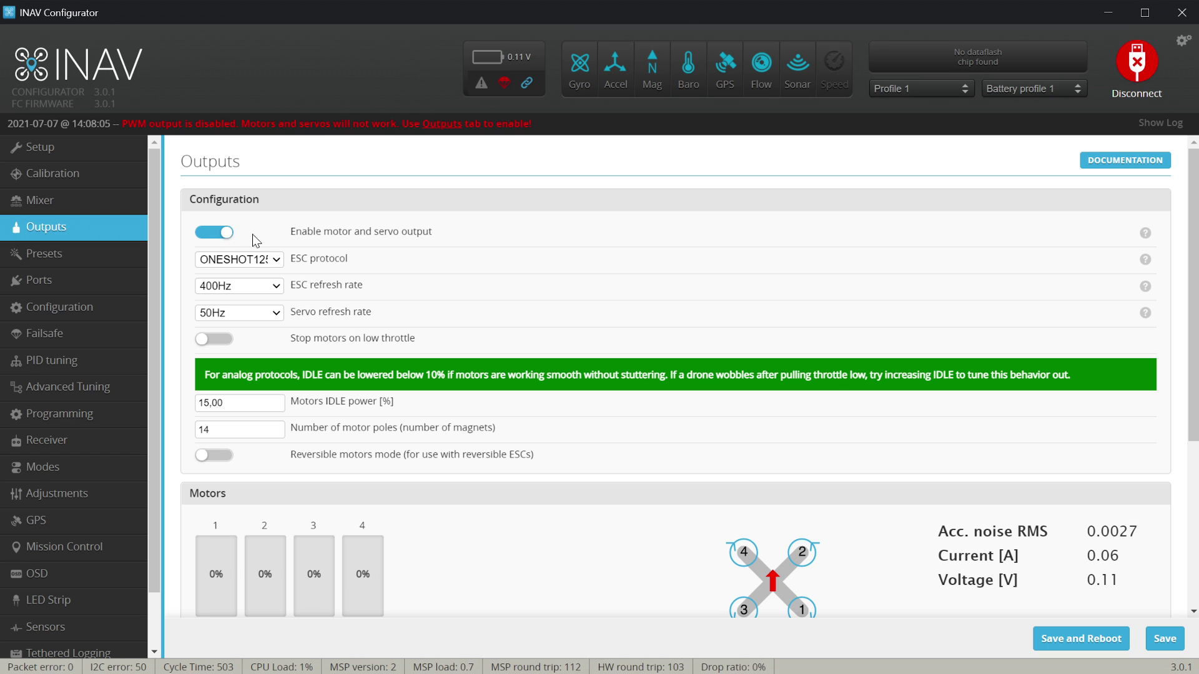
click(276, 261)
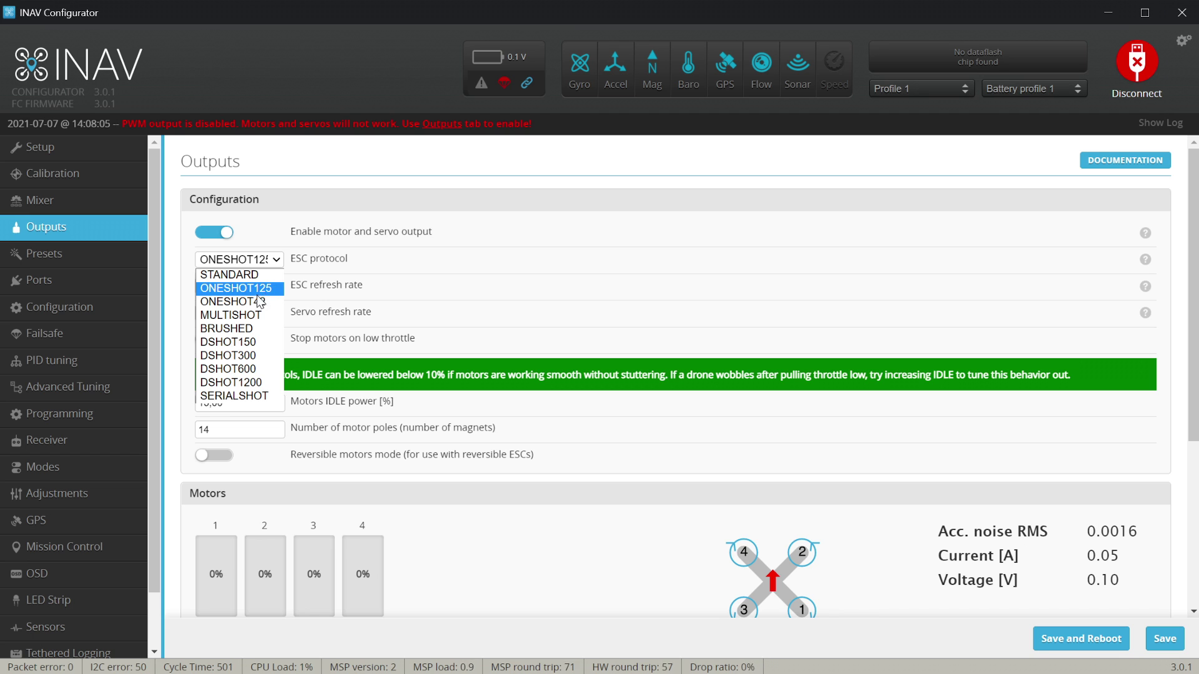
click(240, 370)
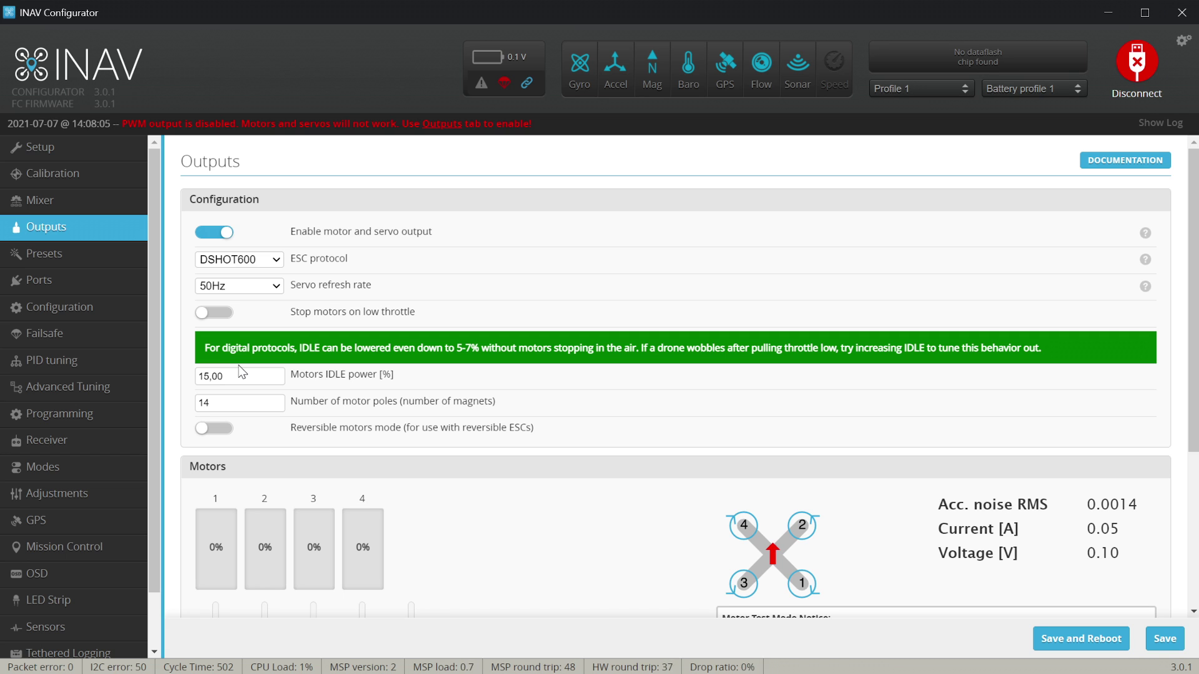
click(267, 261)
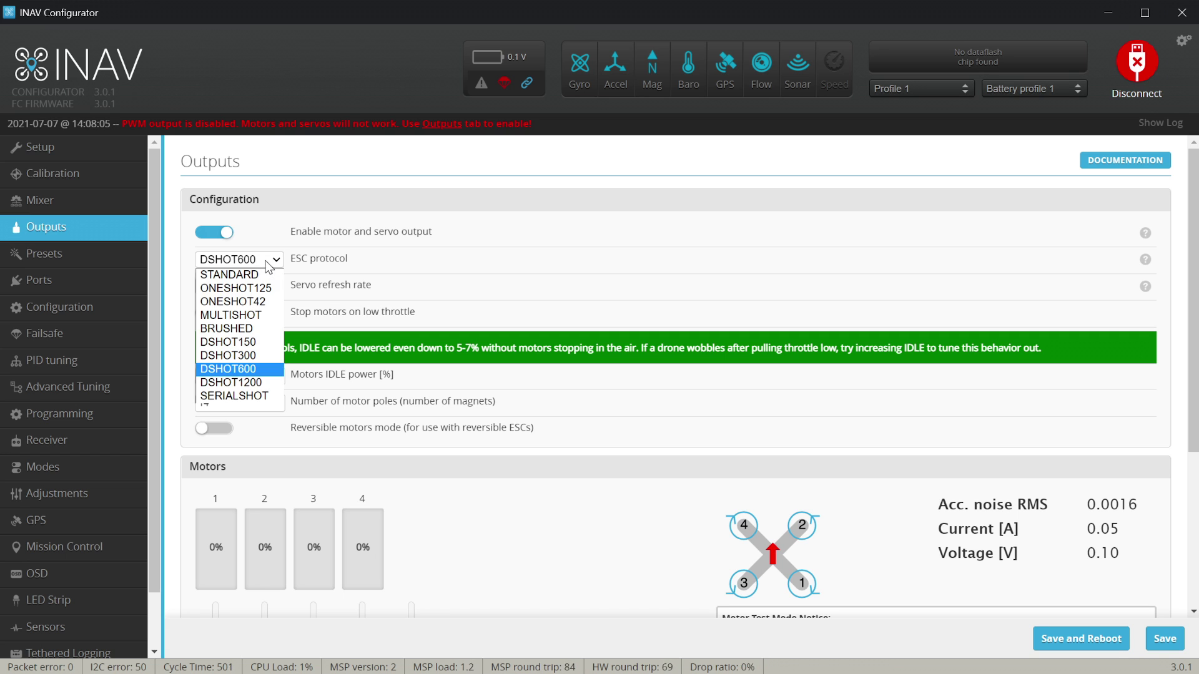
click(253, 369)
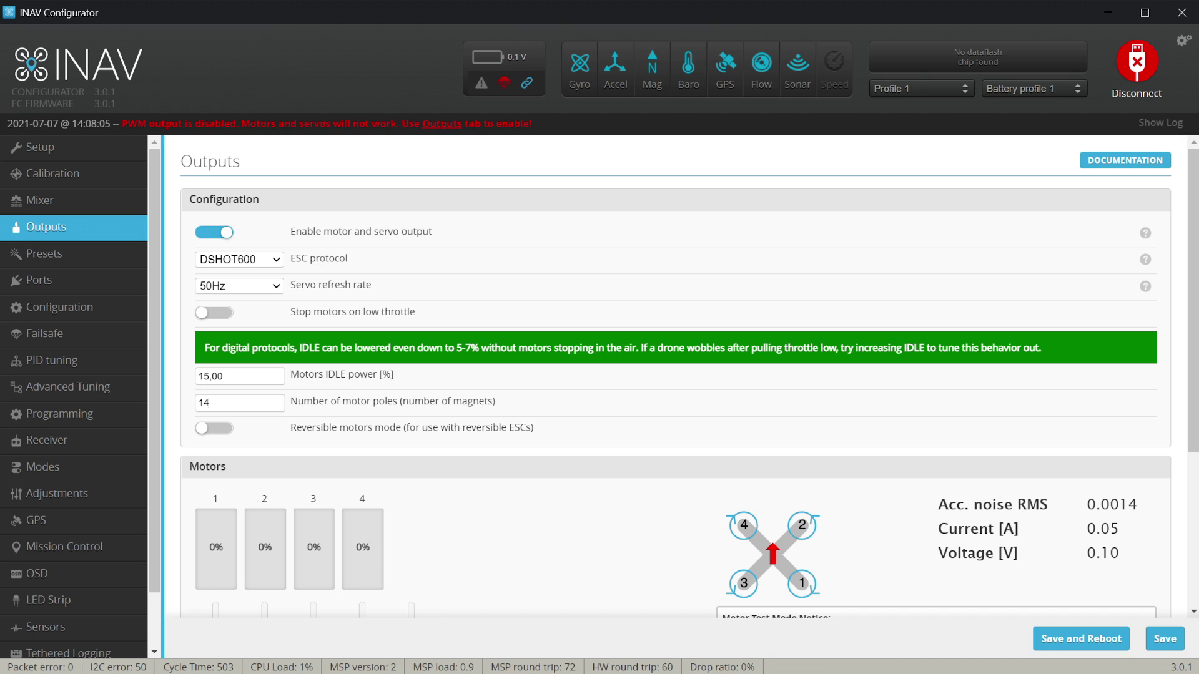
Step: Confirm the motor poles value of 14 and scroll down to the Motors panel
click(208, 403)
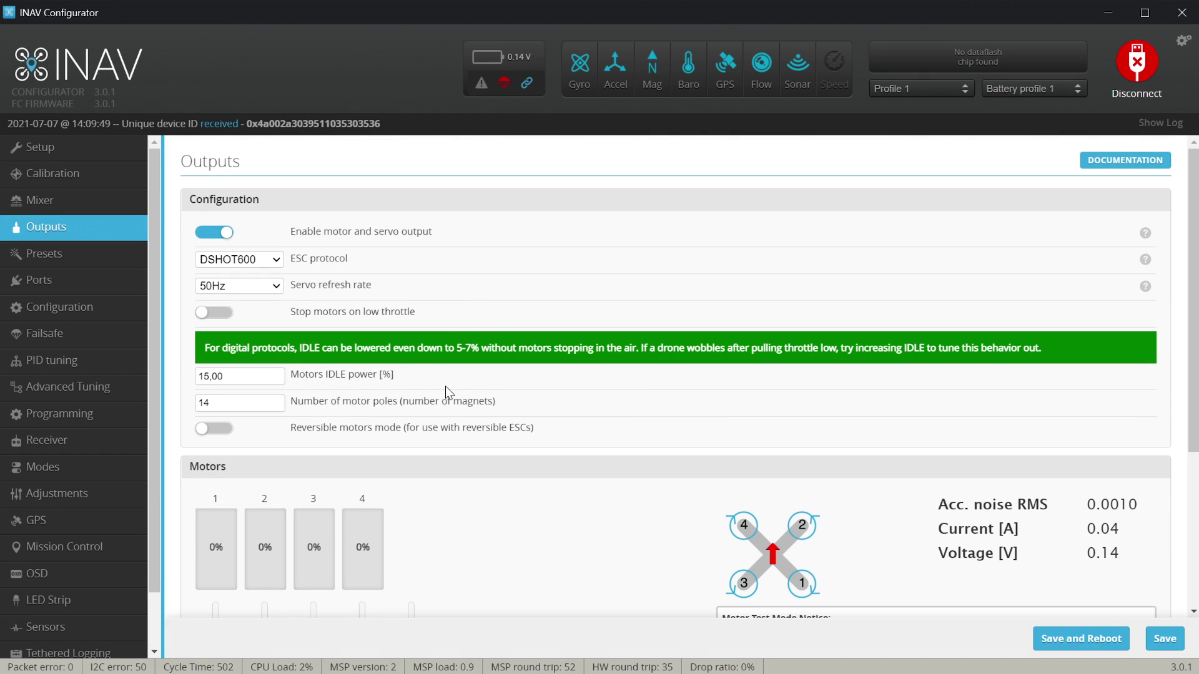
scroll(445, 386, down, 3)
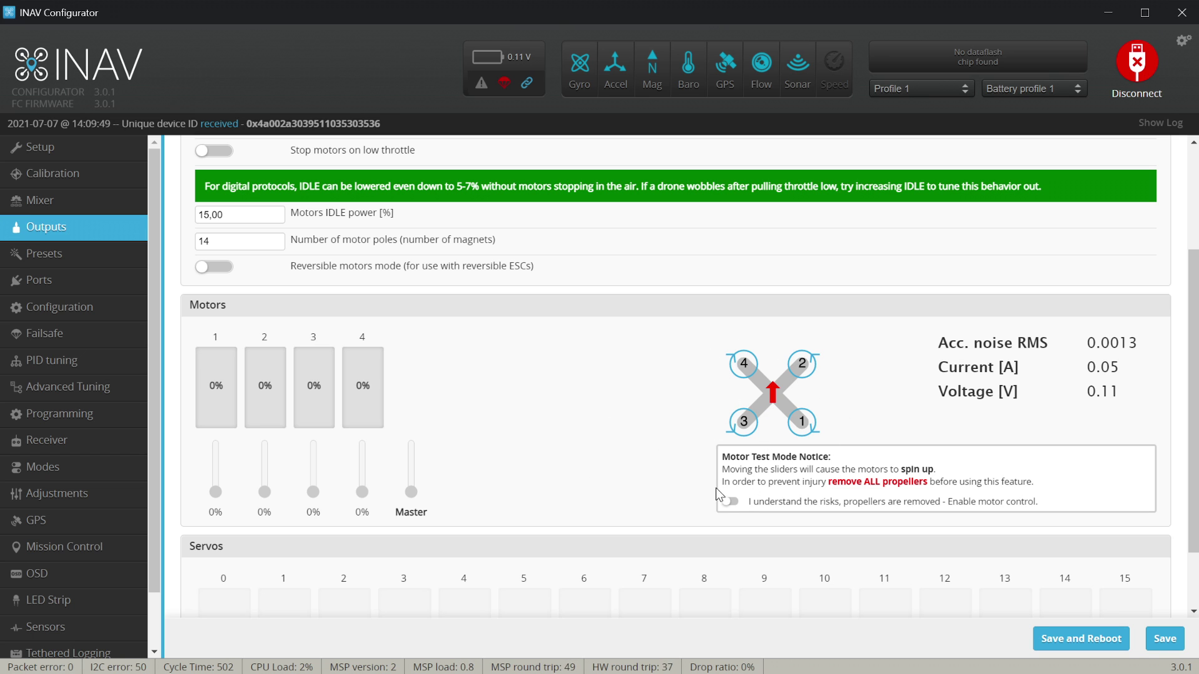
Step: Enable manual motor test control and spin motors 1 and 4 individually to test them
click(730, 502)
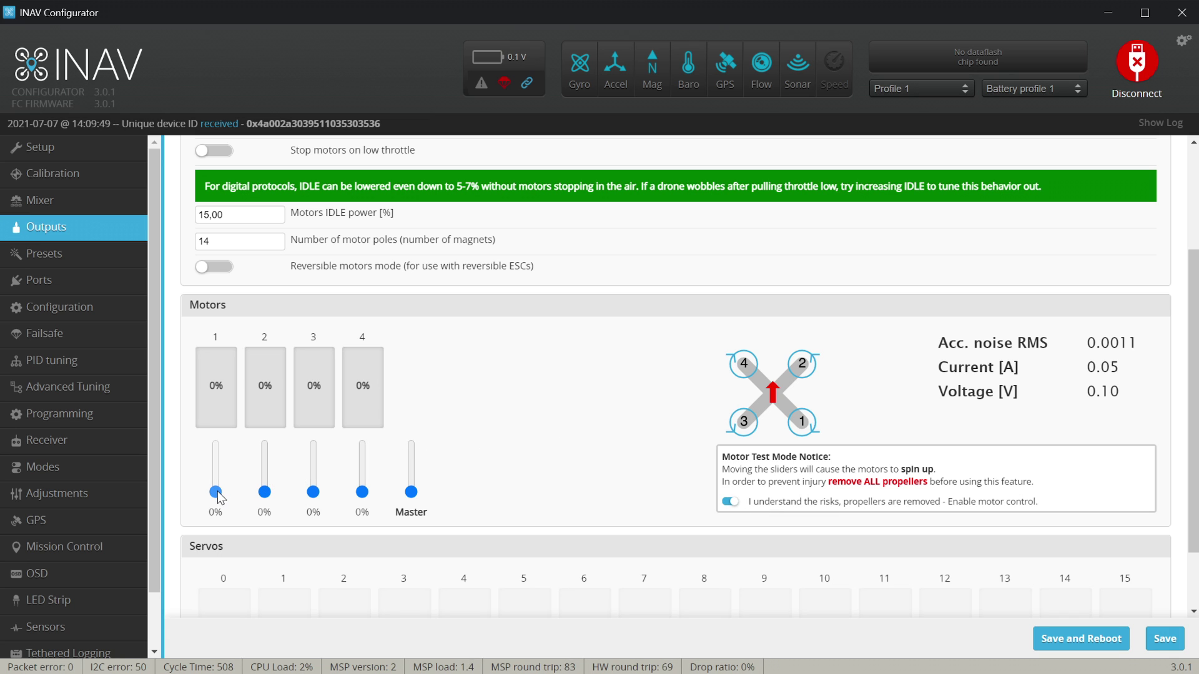
mouse_move(218, 497)
mouse_down()
mouse_move(225, 476)
mouse_move(225, 507)
mouse_up()
mouse_move(362, 491)
mouse_down()
mouse_move(362, 450)
mouse_move(367, 507)
mouse_up()
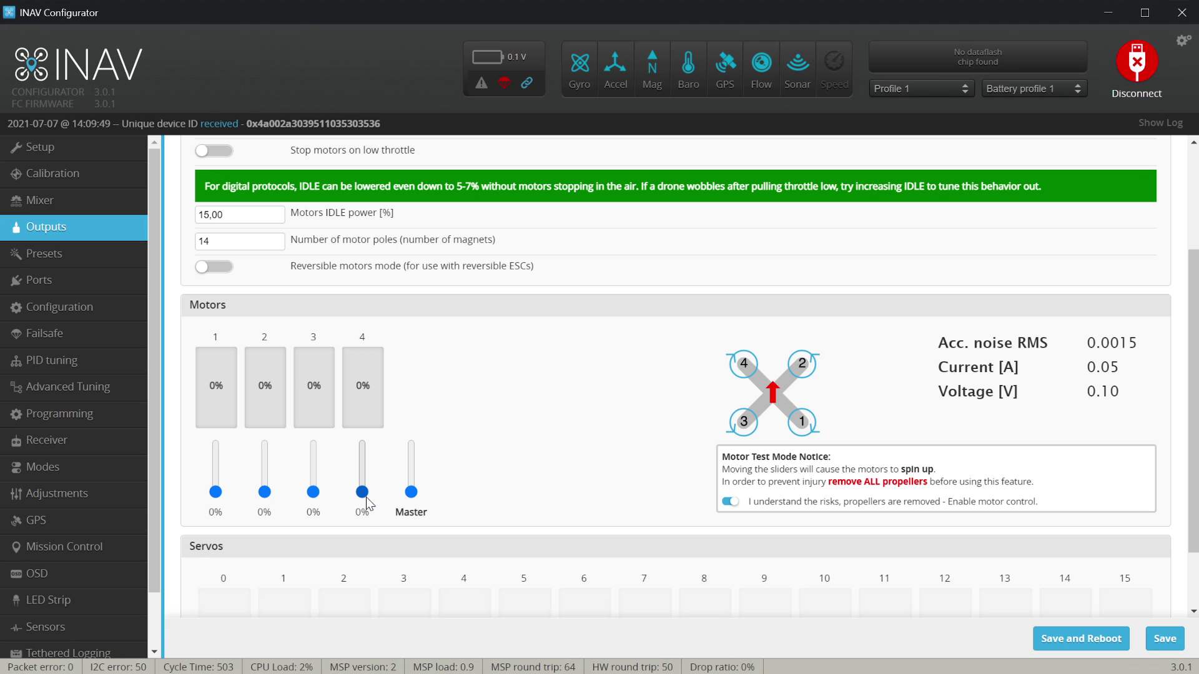
mouse_move(216, 491)
mouse_down()
mouse_move(216, 449)
mouse_move(218, 500)
mouse_up()
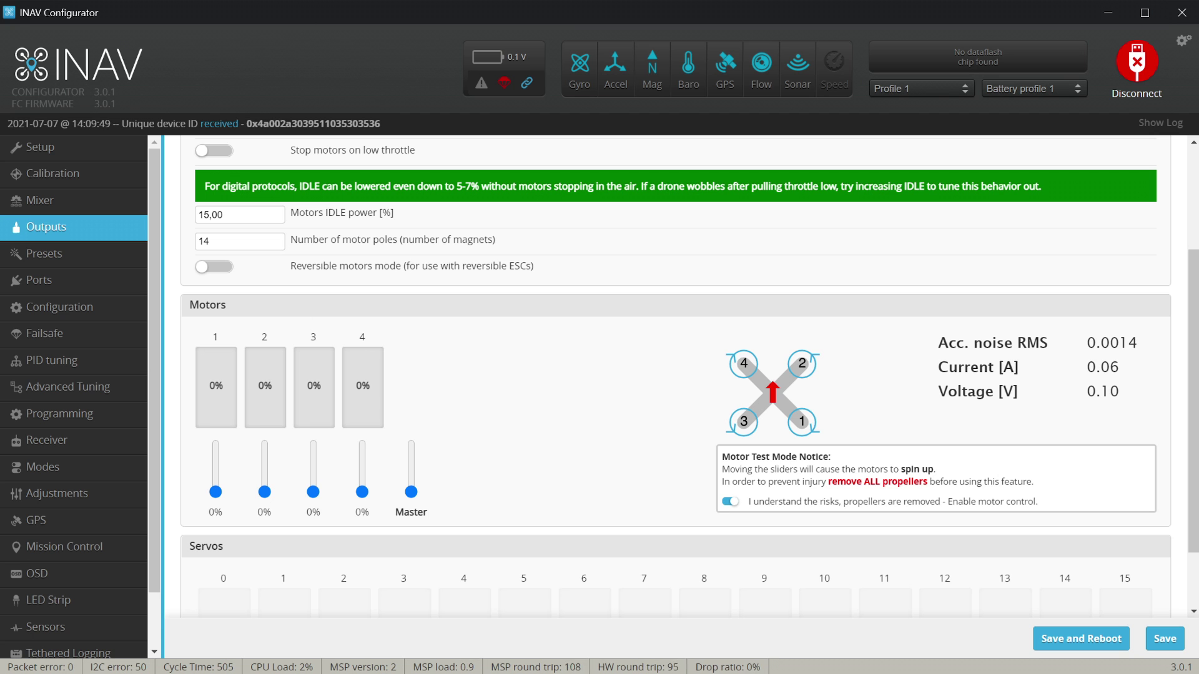
Step: In the Mixer wizard, assign Rear-Right #3, Front-Right #1, Rear-Left #2, Front-Left #4, and apply
click(95, 193)
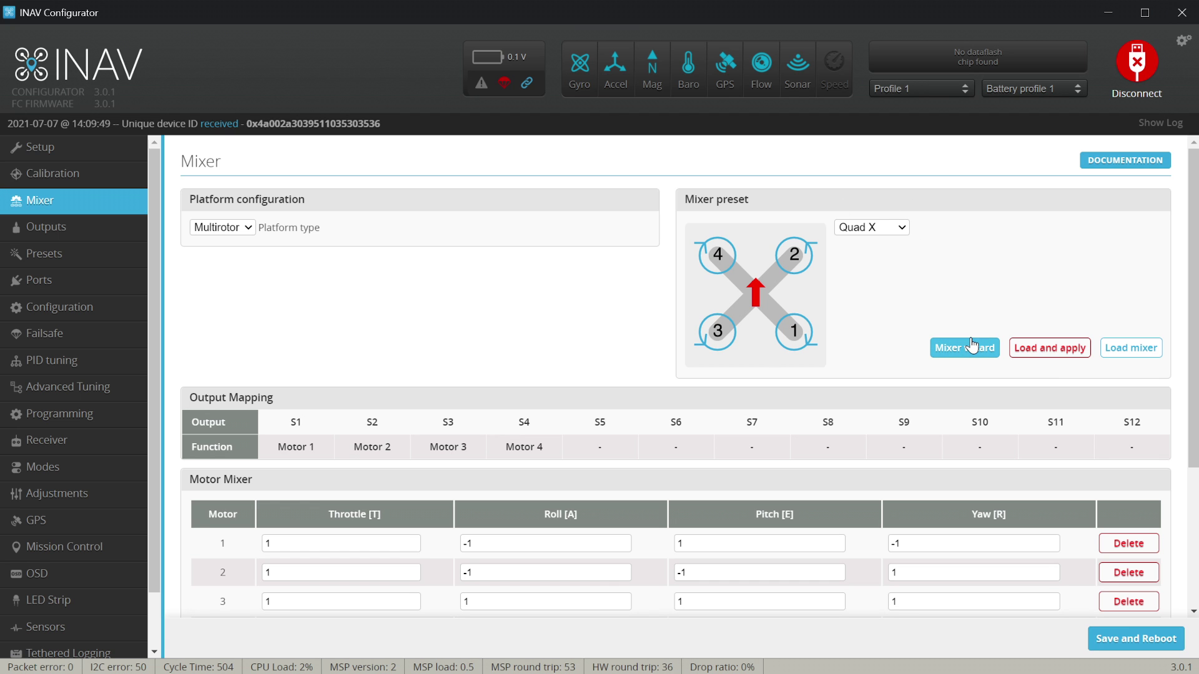
click(972, 345)
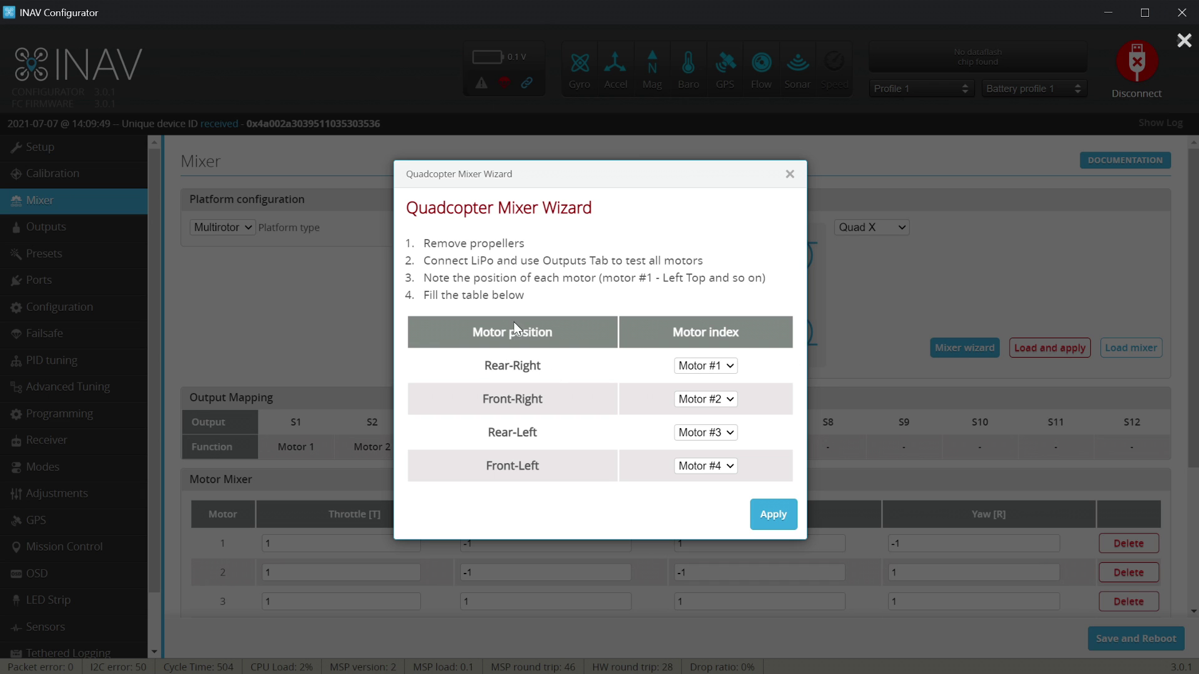
click(715, 374)
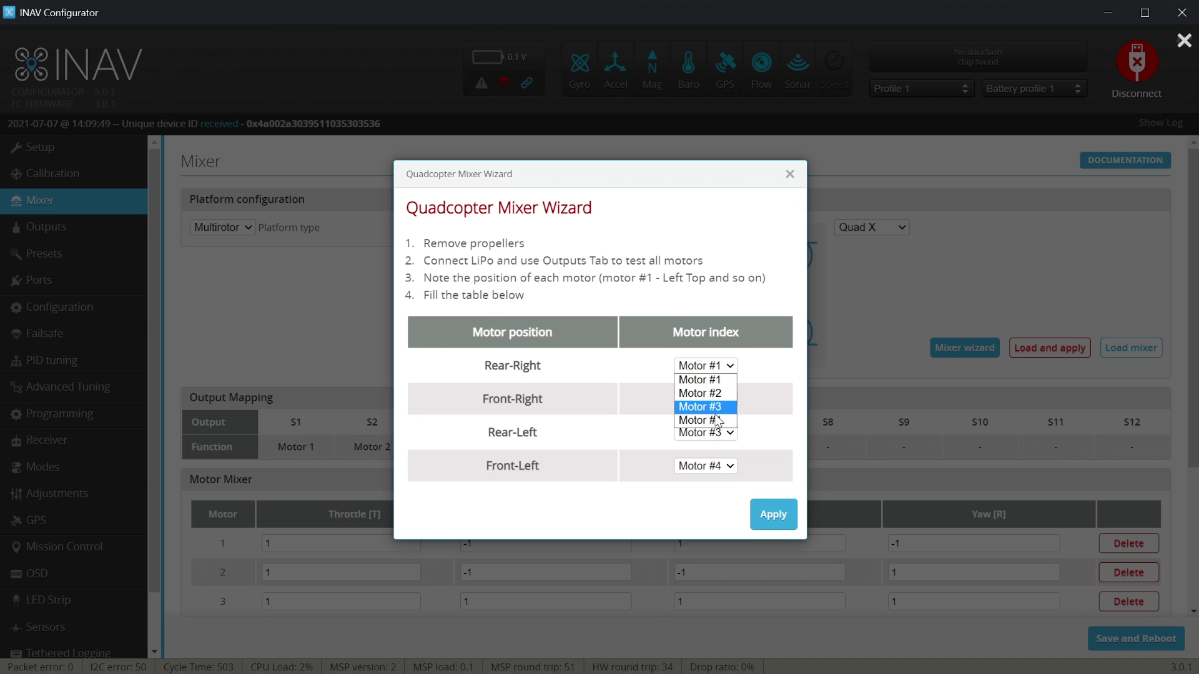
click(717, 407)
click(720, 401)
click(720, 415)
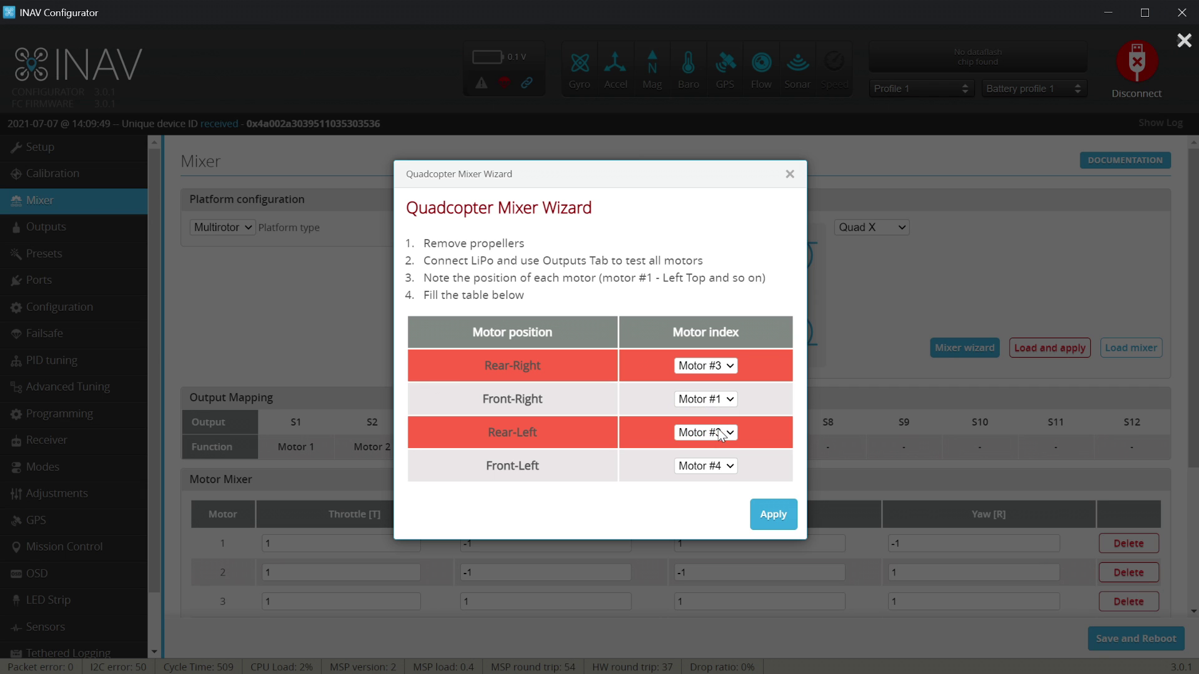
click(718, 432)
click(721, 461)
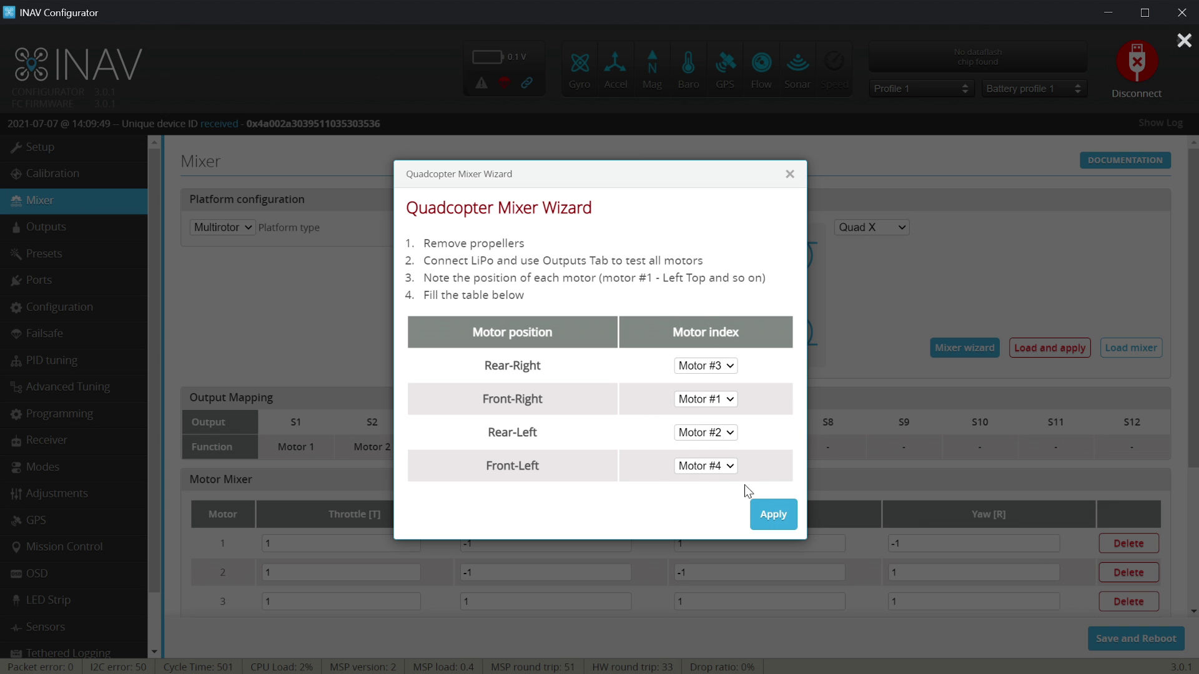
click(772, 515)
Step: Scroll through the Mixer page to review the four wizard-generated motor rules on S1–S4
scroll(770, 511, down, 2)
scroll(769, 511, down, 2)
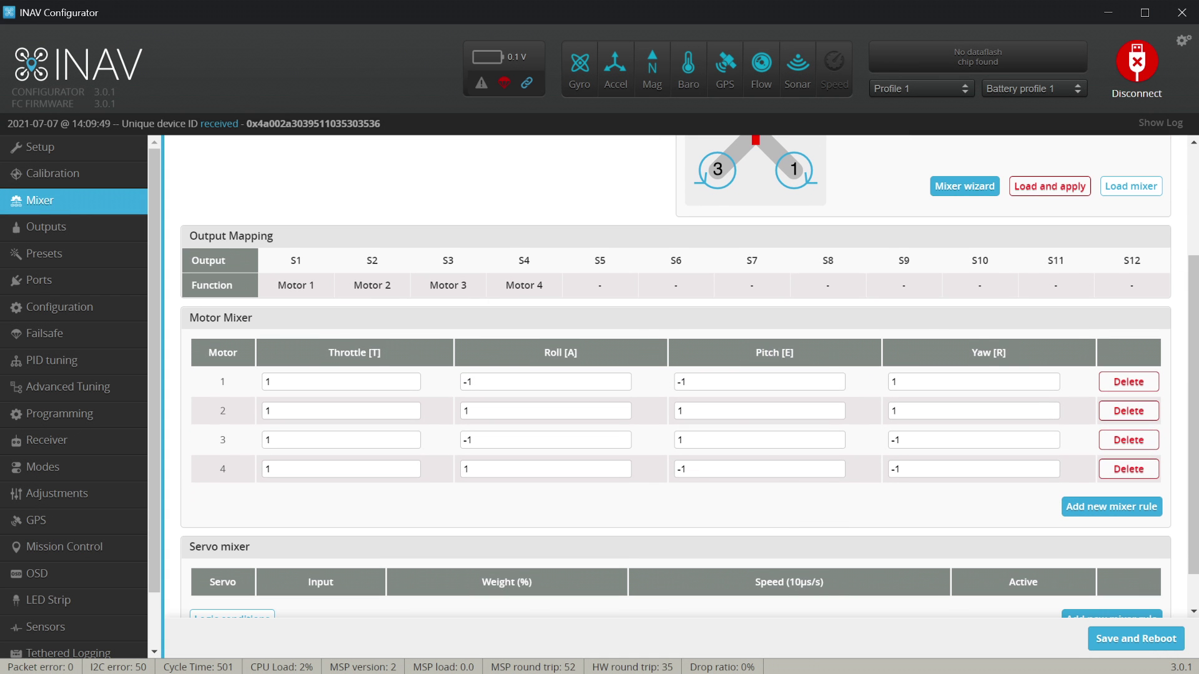